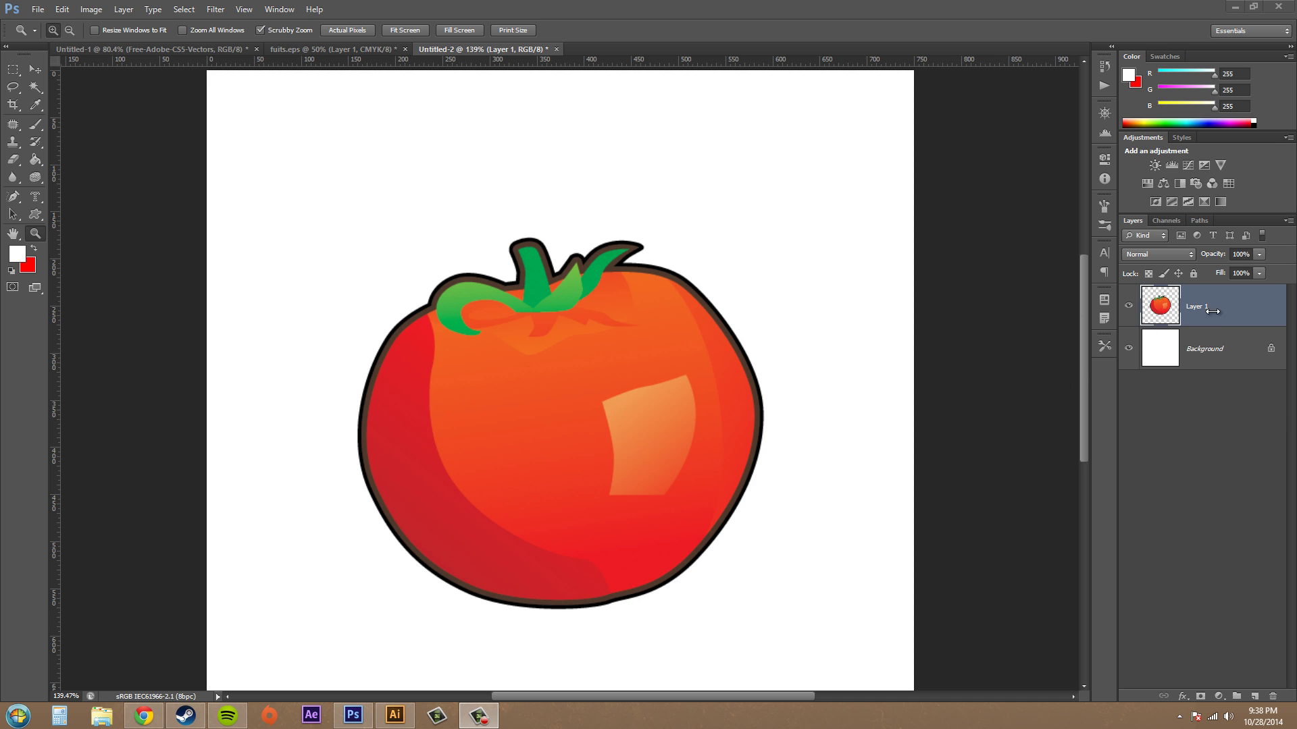
# Bring Photoshop forward and toggle the white background layer off and back on.
pyautogui.click(1242, 312)
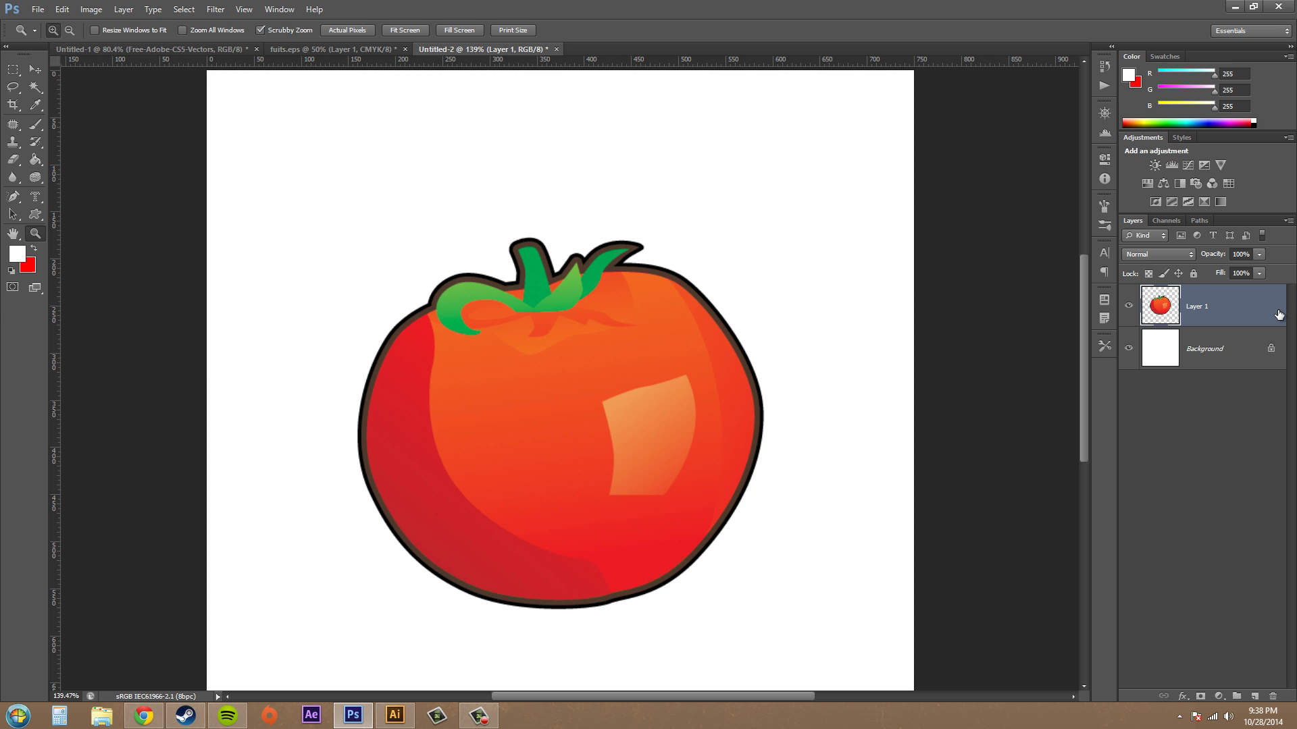
pyautogui.click(1129, 349)
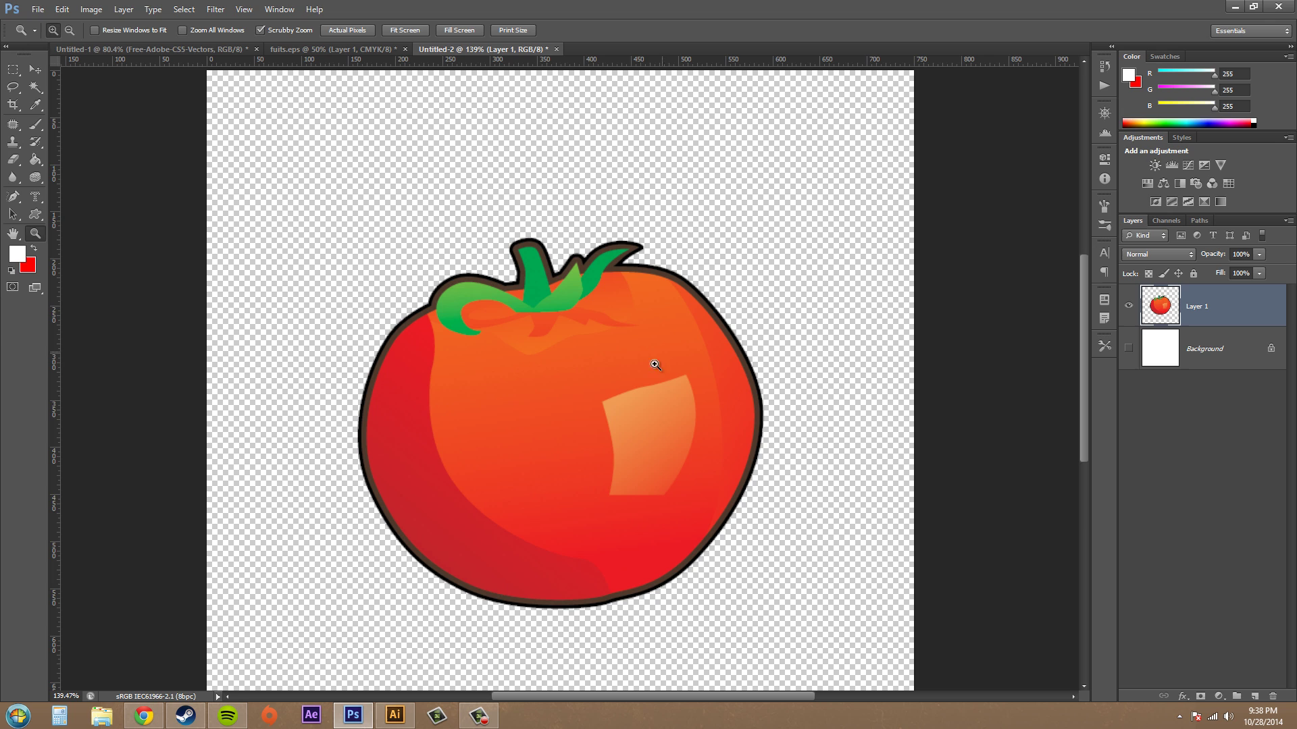
pyautogui.click(1130, 348)
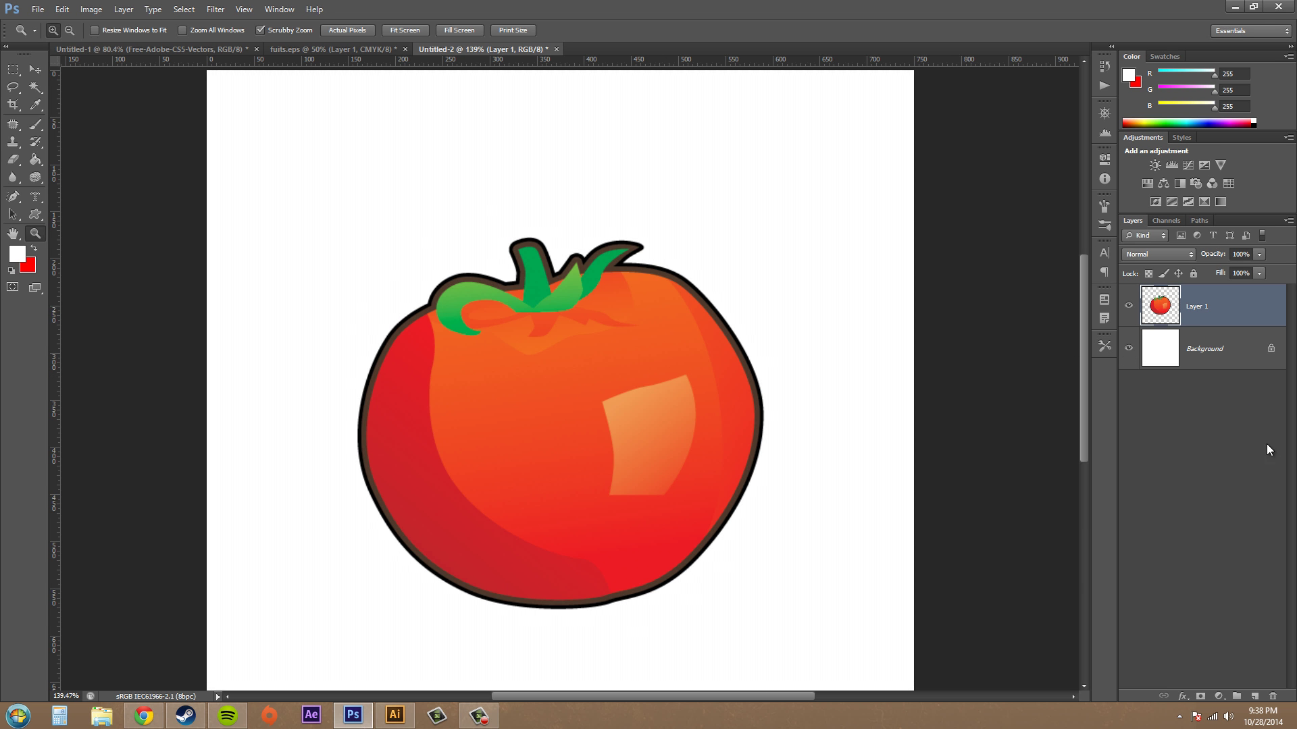
# Magic-wand the white area, then invert the selection so only the tomato is selected.
pyautogui.click(36, 87)
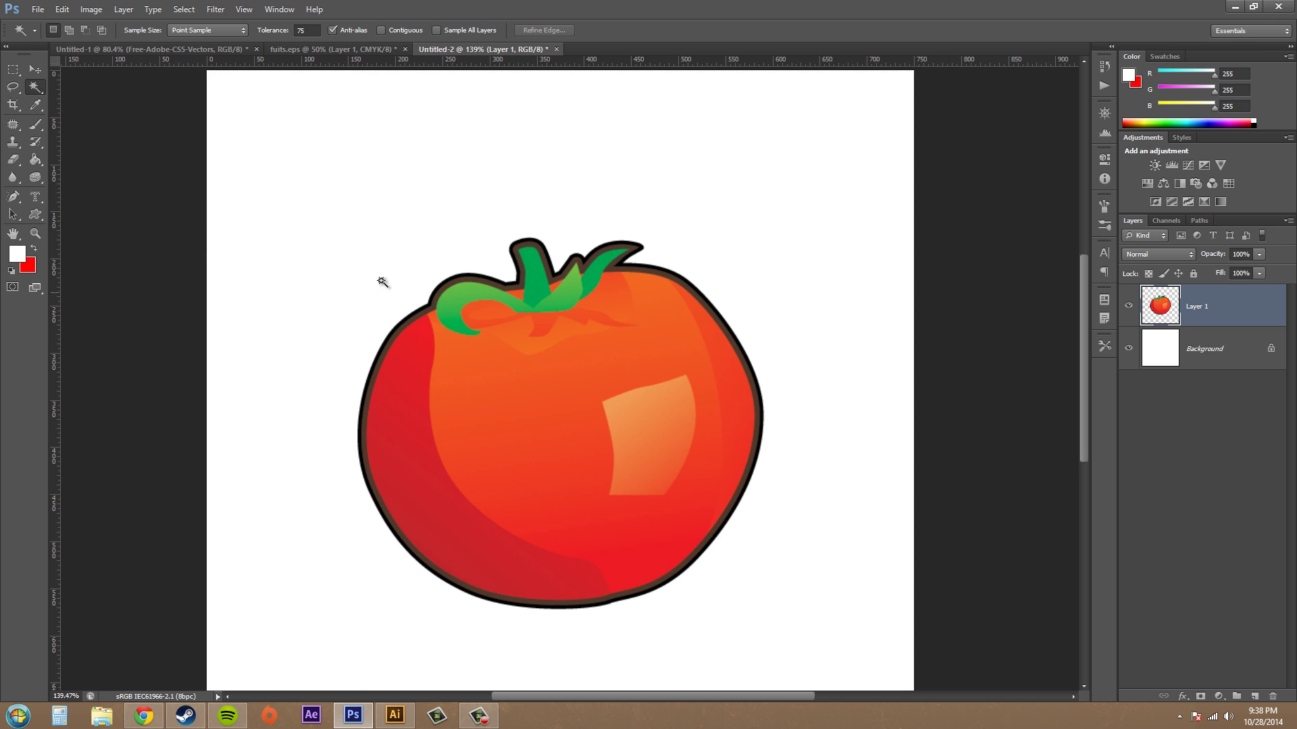
pyautogui.click(480, 251)
pyautogui.click(196, 10)
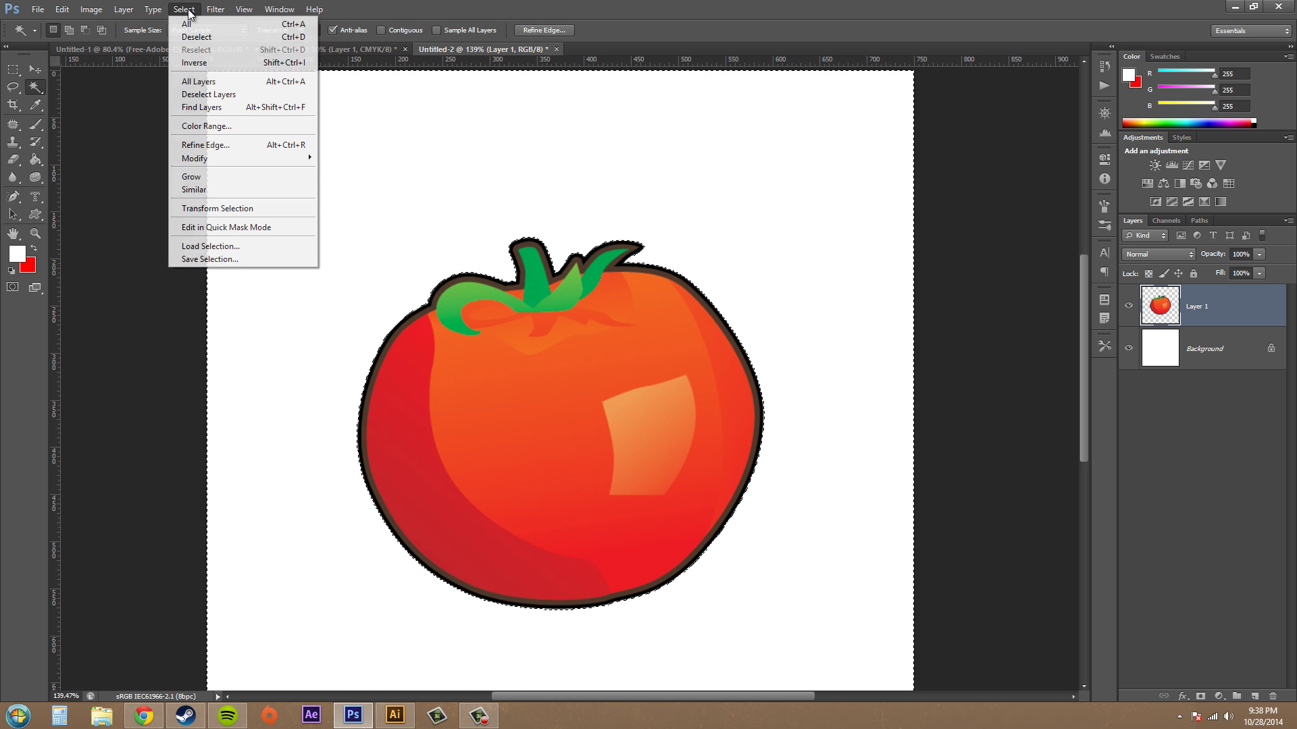
pyautogui.click(192, 68)
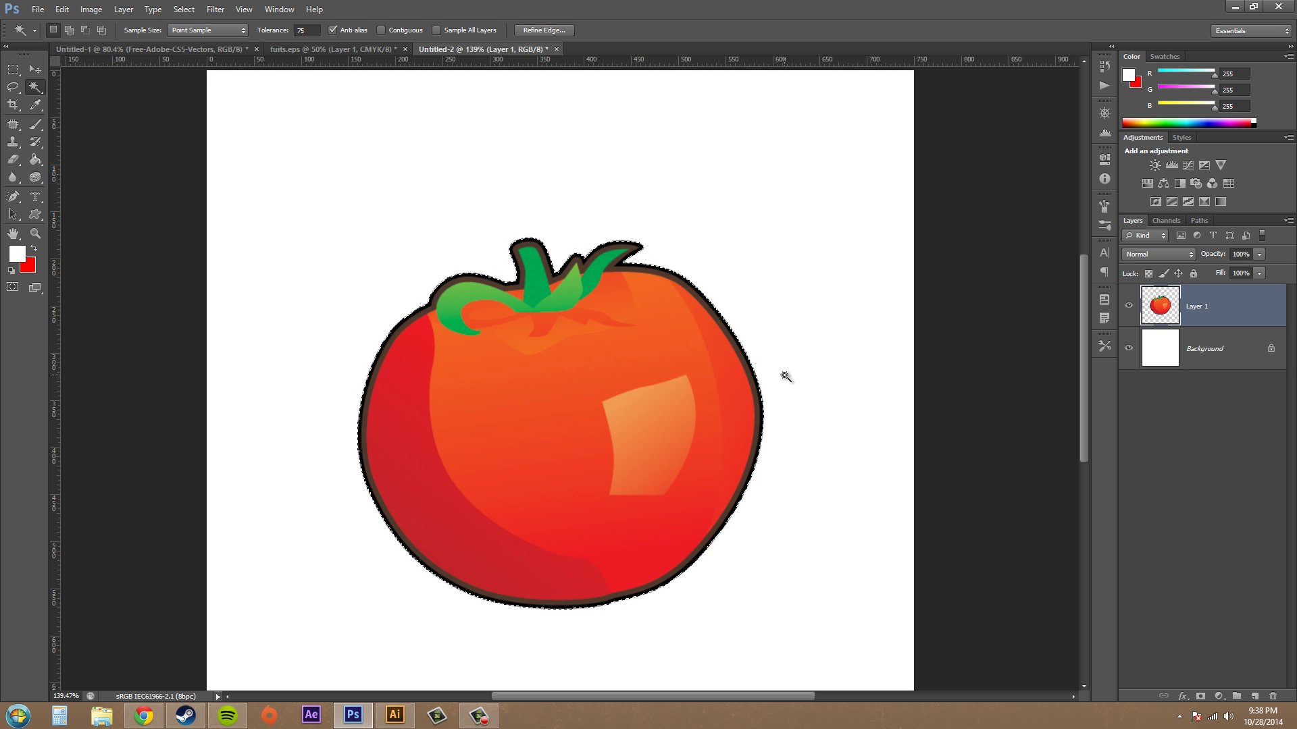
pyautogui.click(1199, 220)
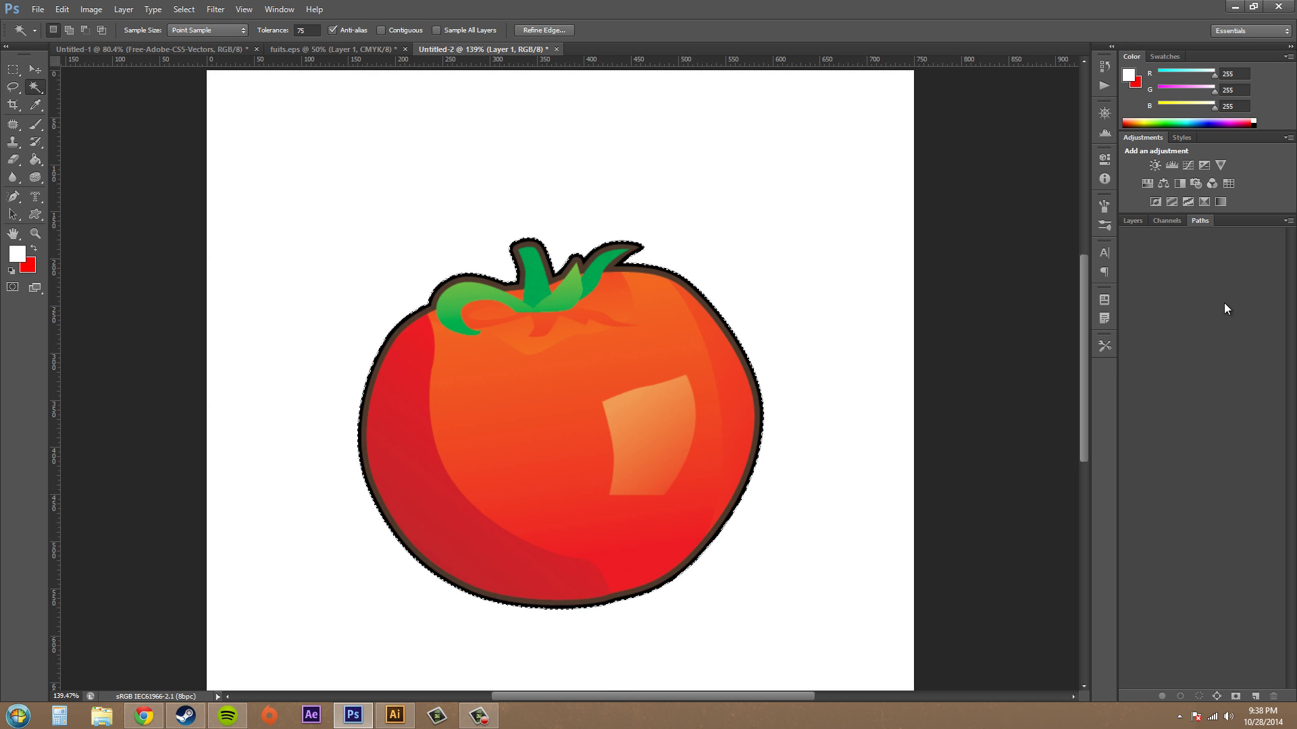
pyautogui.click(1217, 696)
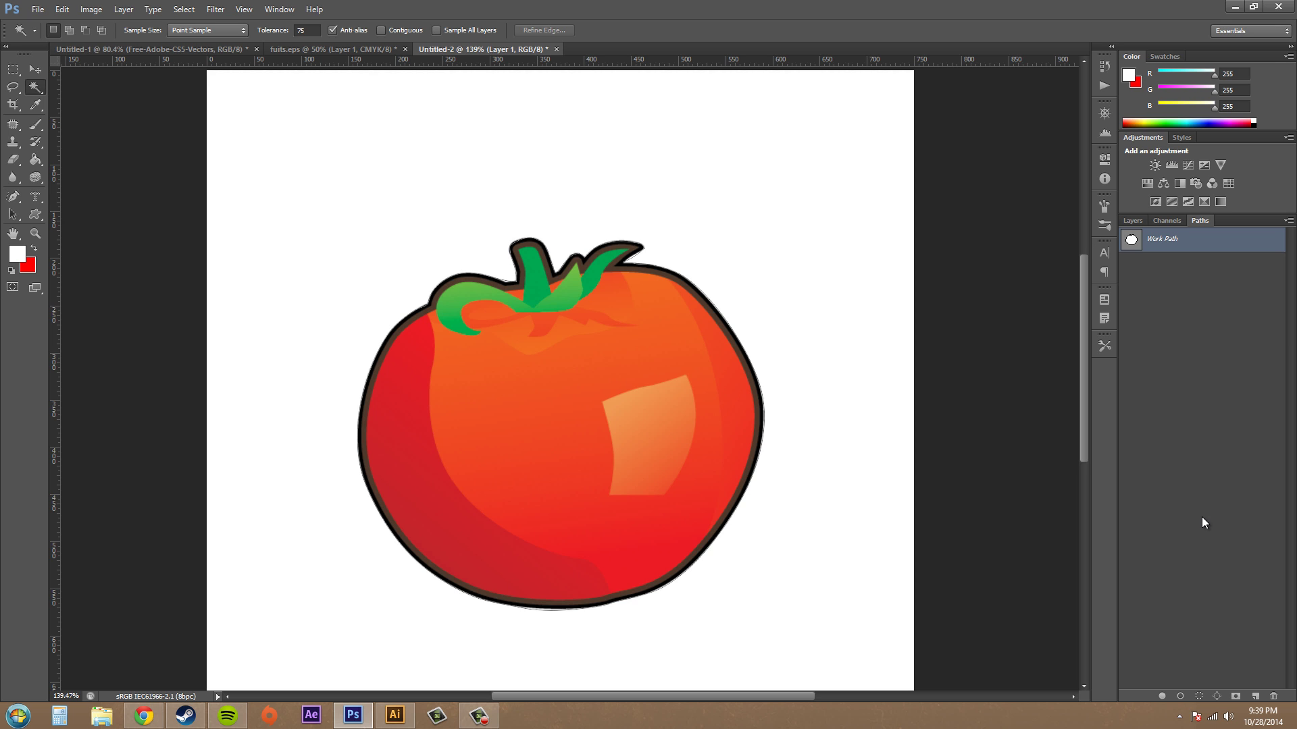
pyautogui.hotkey('ctrl', 'z')
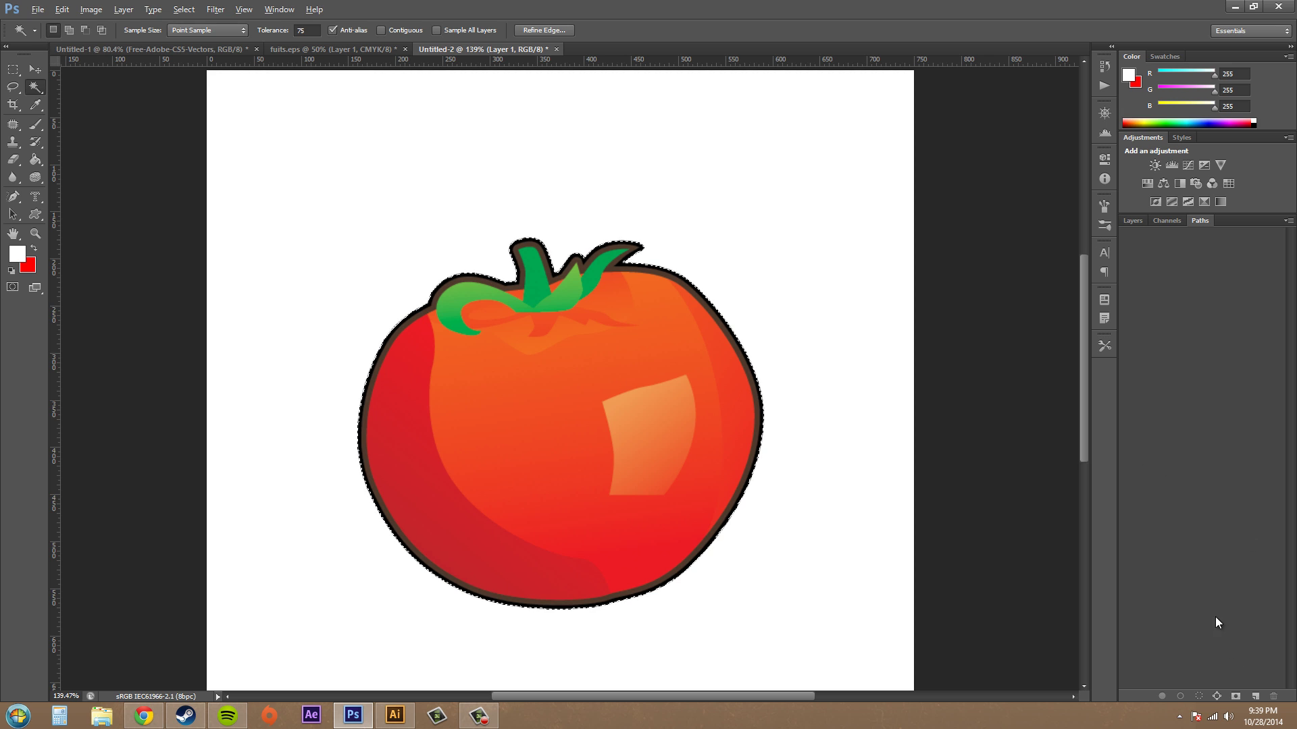
# Convert the tomato selection into a work path with a 1-pixel tolerance.
pyautogui.keyDown('alt'); pyautogui.click(1216, 699); pyautogui.keyUp('alt')
pyautogui.moveTo(627, 345); pyautogui.dragTo(893, 299)
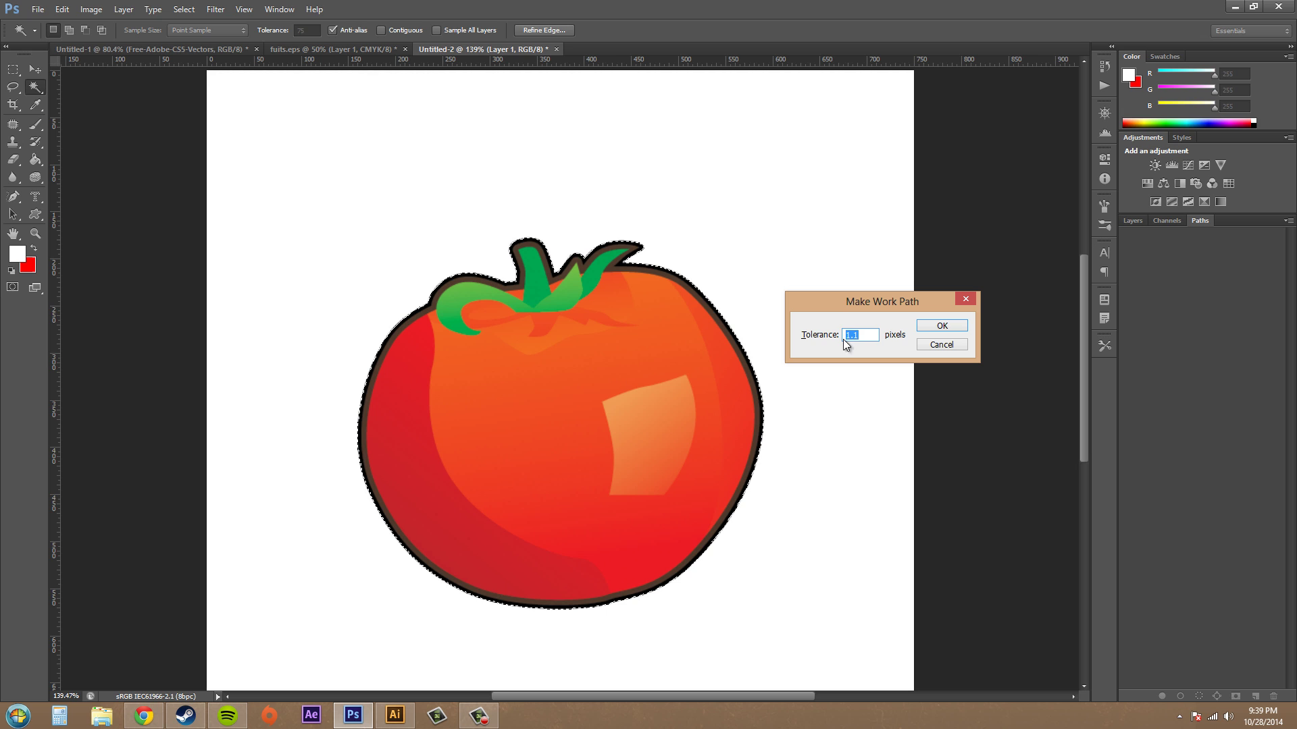
pyautogui.write('1')
pyautogui.click(943, 326)
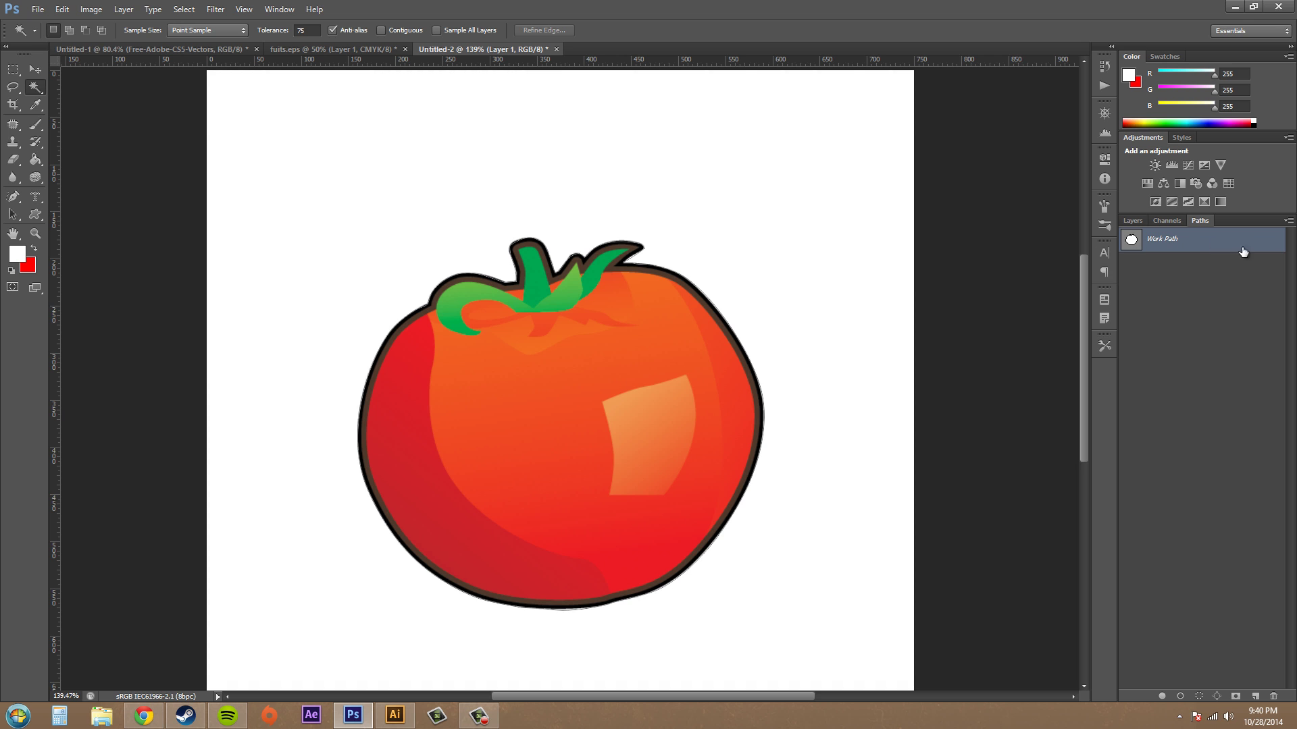
# Hide Layer 1 and Background, then pick the Path Selection tool to see the path alone.
pyautogui.click(1133, 222)
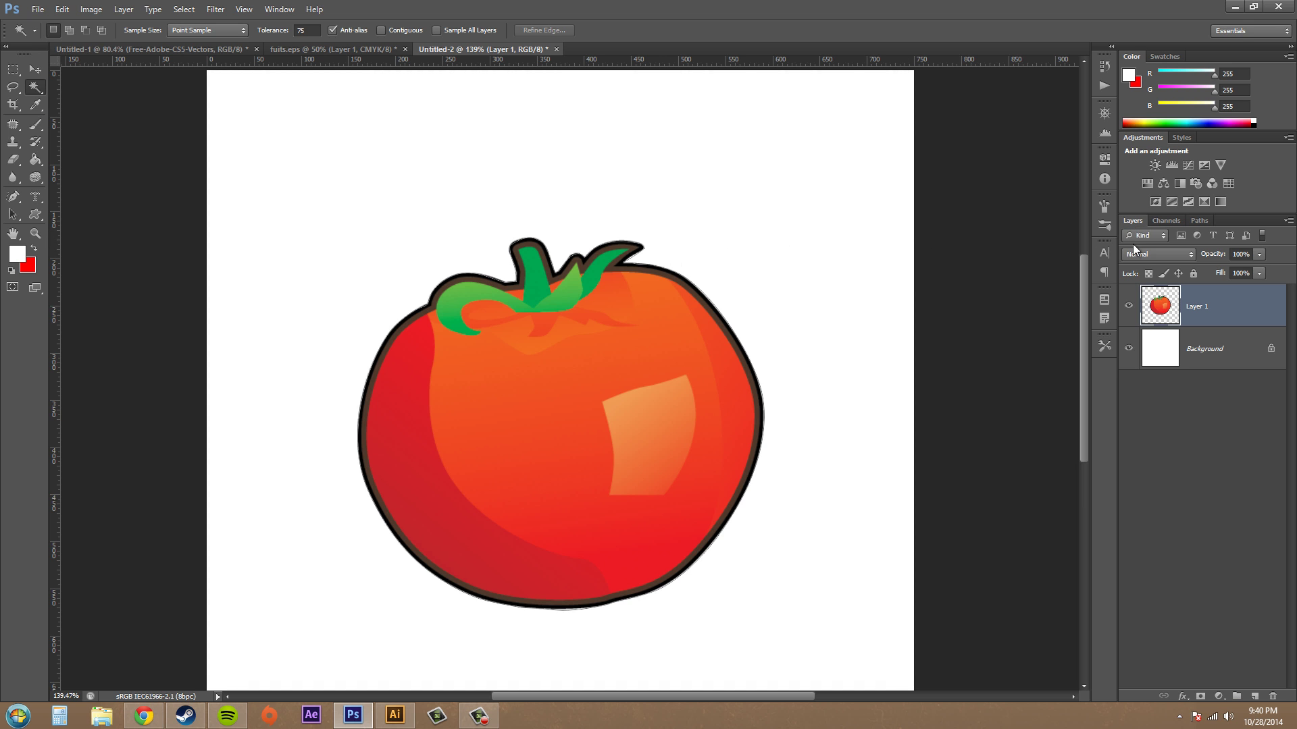
pyautogui.click(1128, 306)
pyautogui.click(1127, 351)
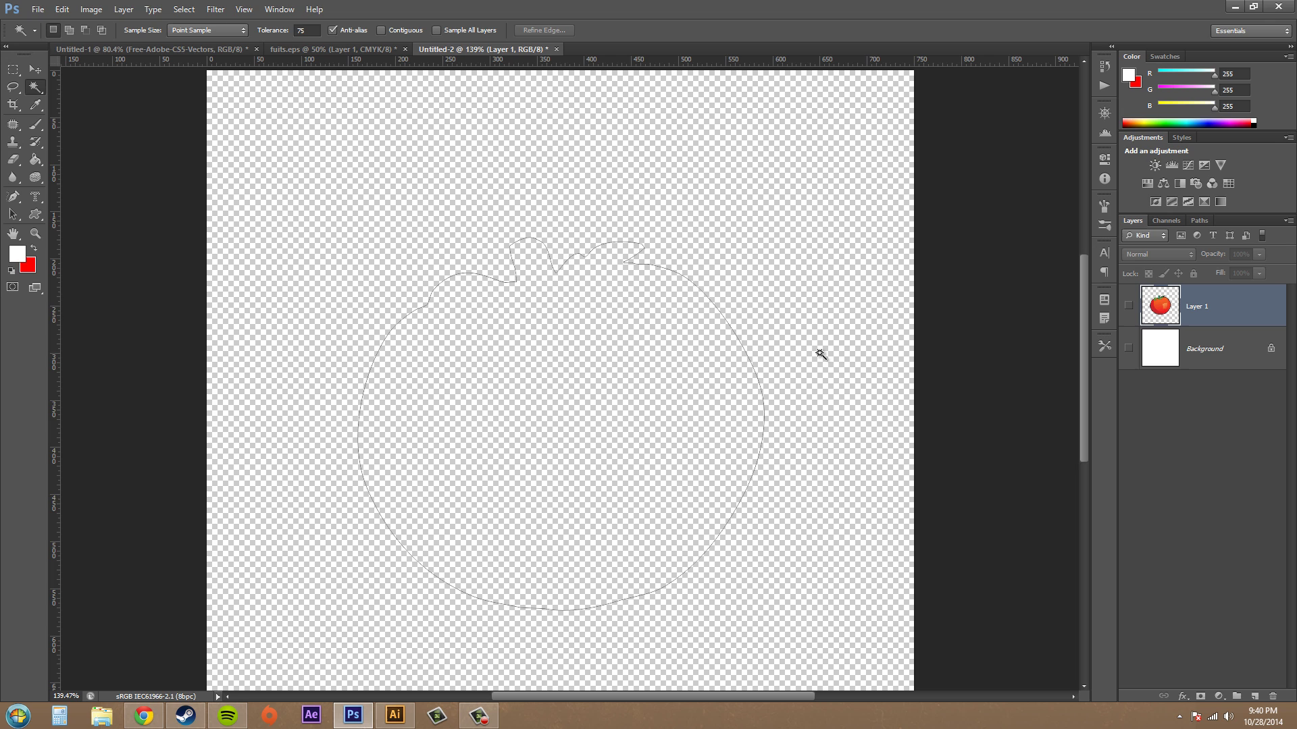
pyautogui.click(10, 216)
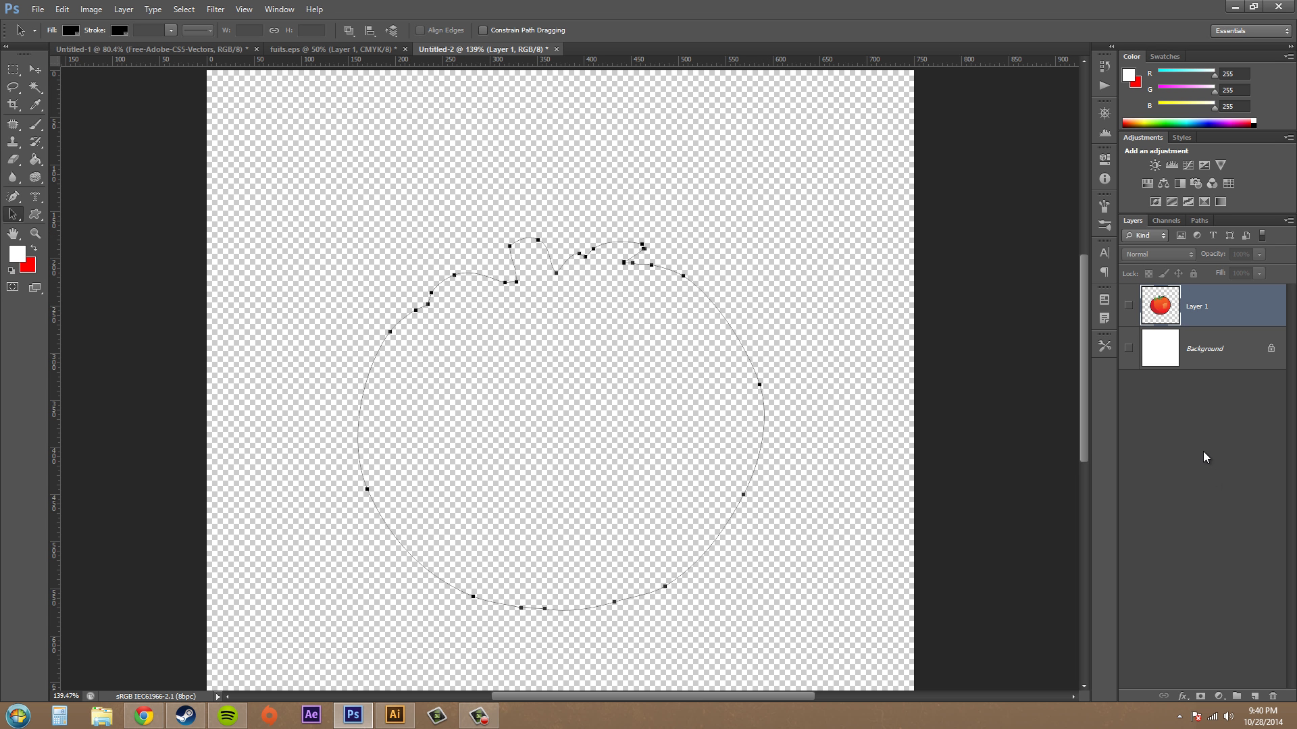
# Show both layers again and step back in History to the Select Inverse state.
pyautogui.click(1128, 306)
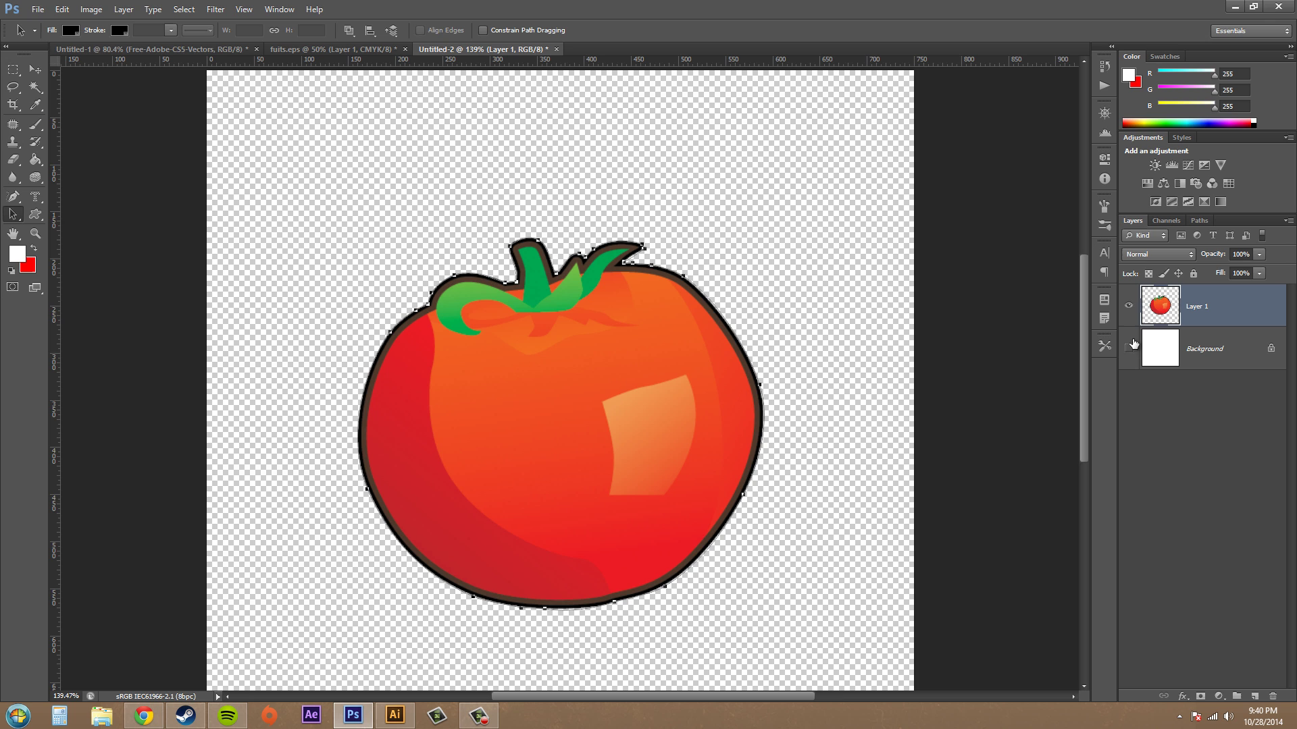
pyautogui.click(1130, 347)
pyautogui.click(1105, 66)
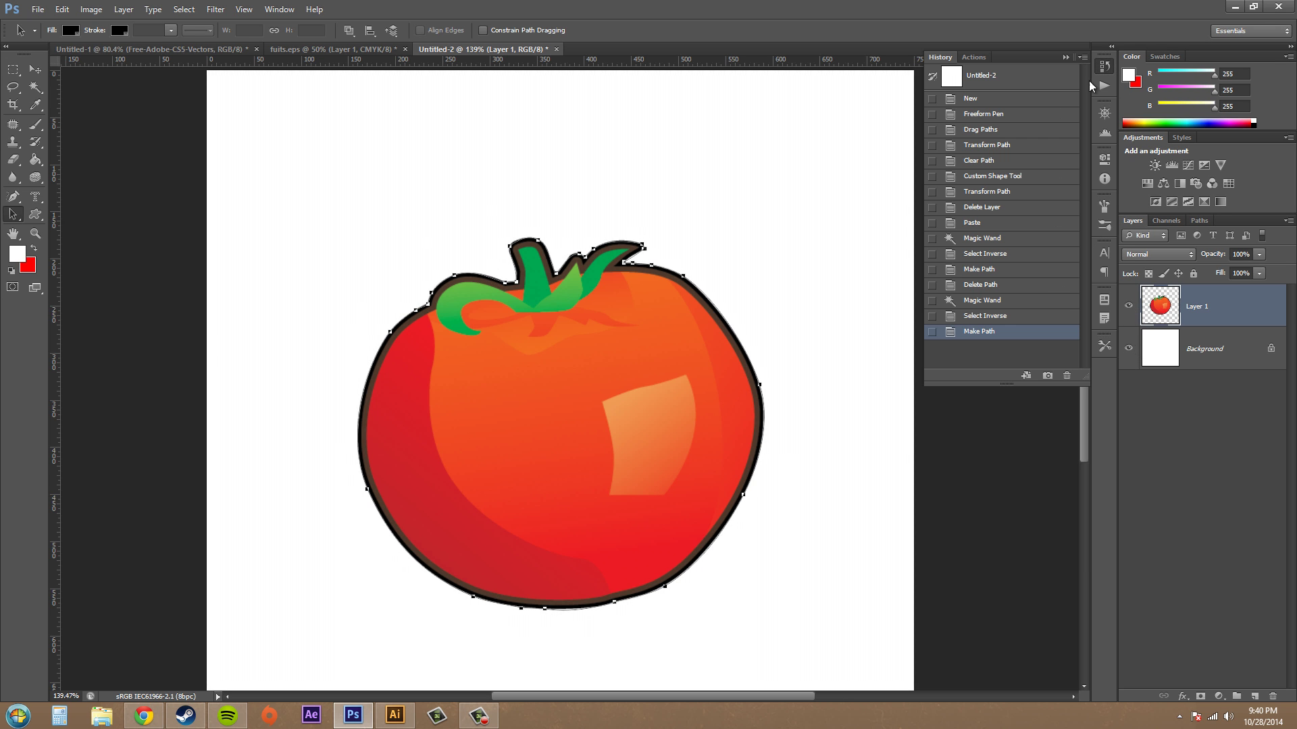
pyautogui.click(1001, 316)
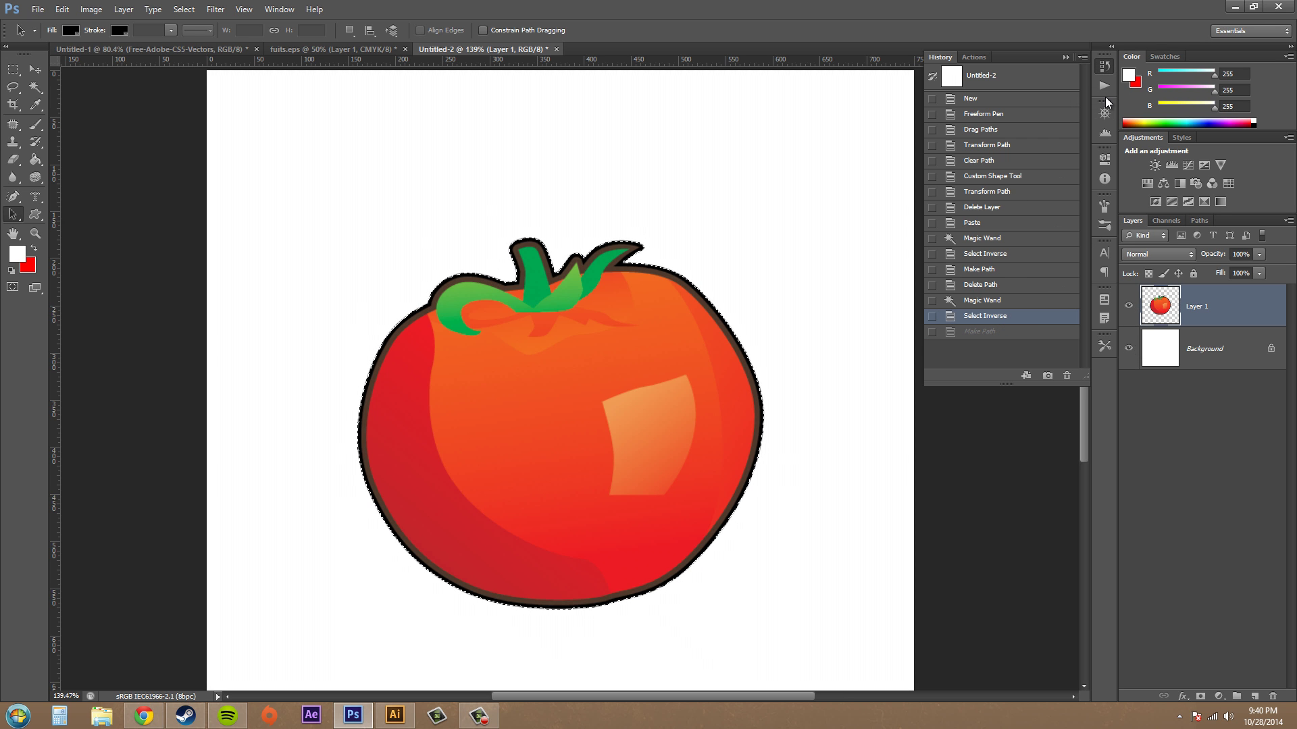
pyautogui.click(1105, 66)
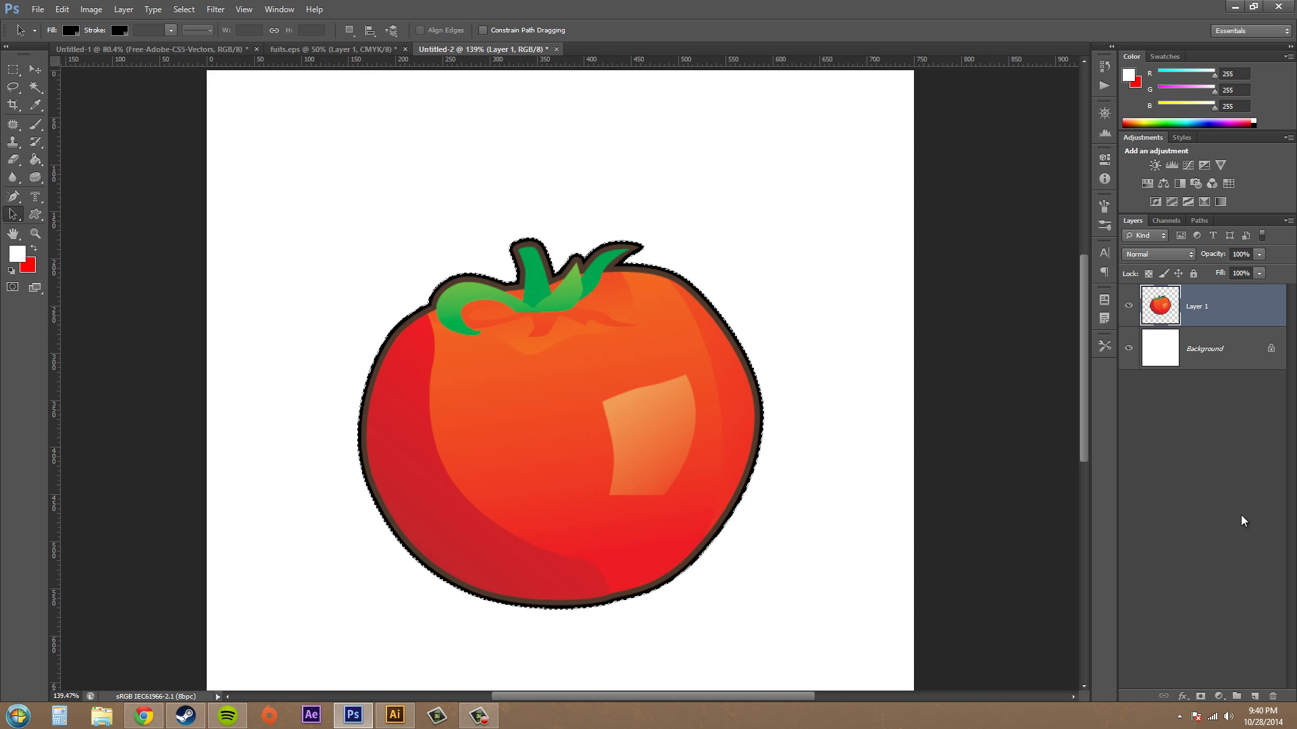
# Make a new work path from the selection with a 10-pixel tolerance.
pyautogui.click(1199, 221)
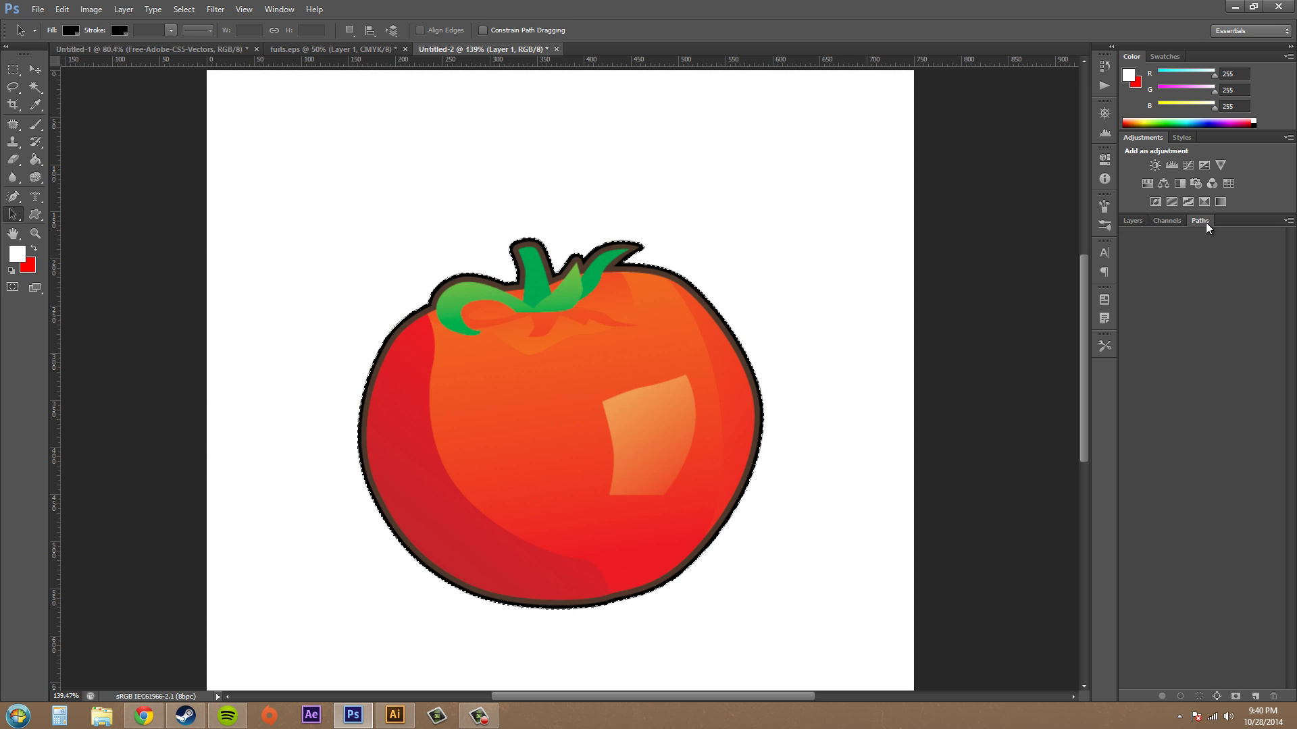
pyautogui.keyDown('alt'); pyautogui.click(1217, 697); pyautogui.keyUp('alt')
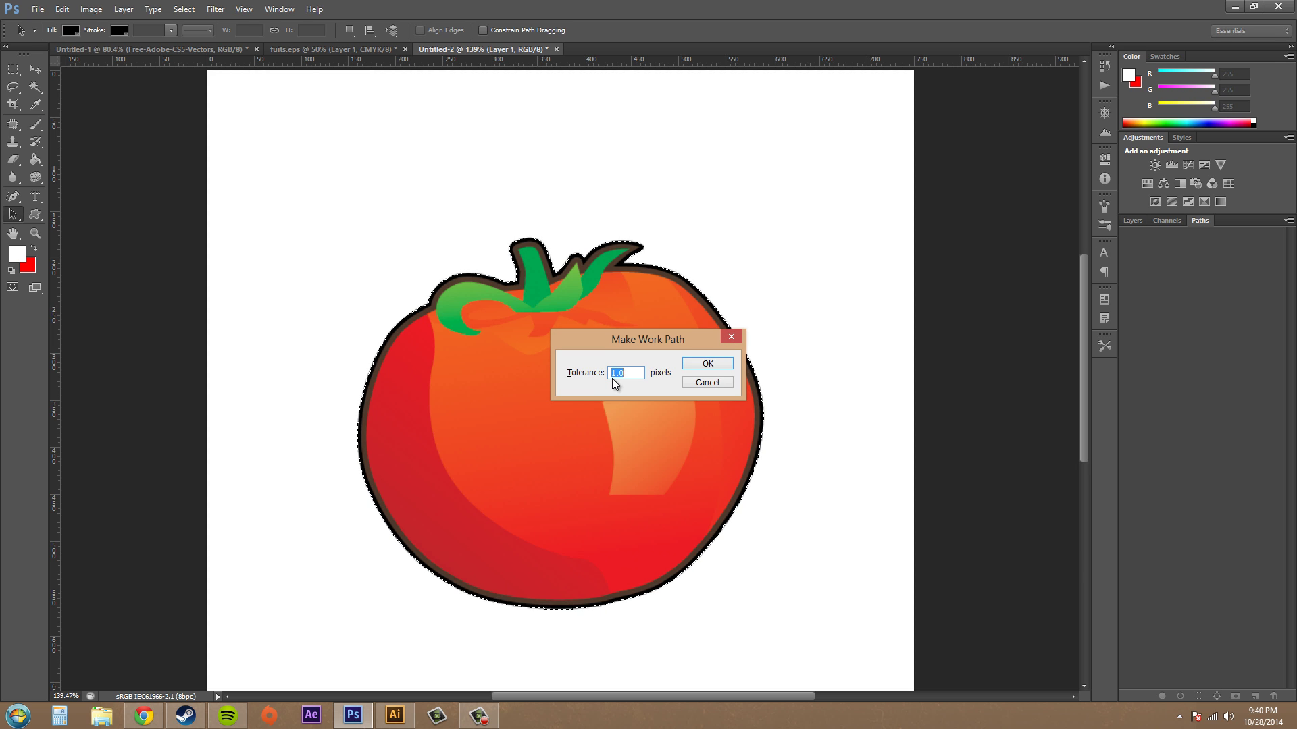
pyautogui.write('10')
pyautogui.click(690, 364)
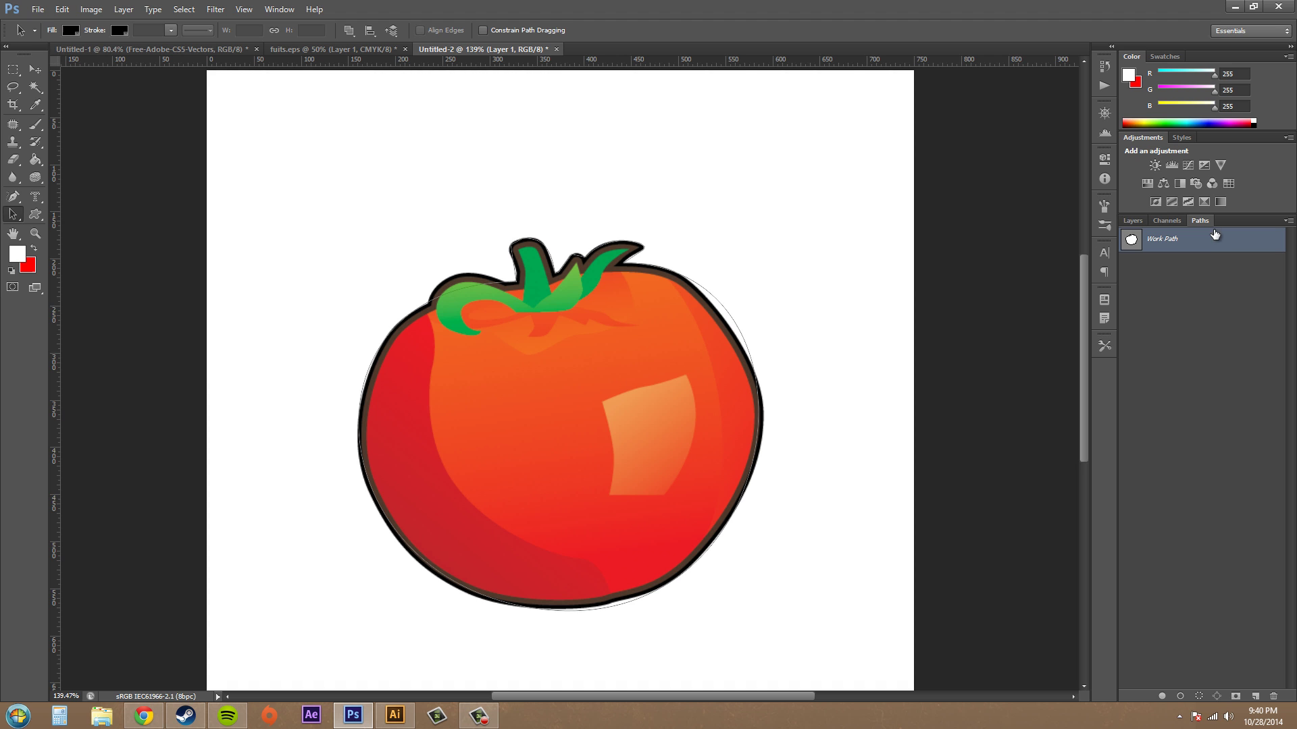
pyautogui.click(1132, 221)
pyautogui.click(1129, 303)
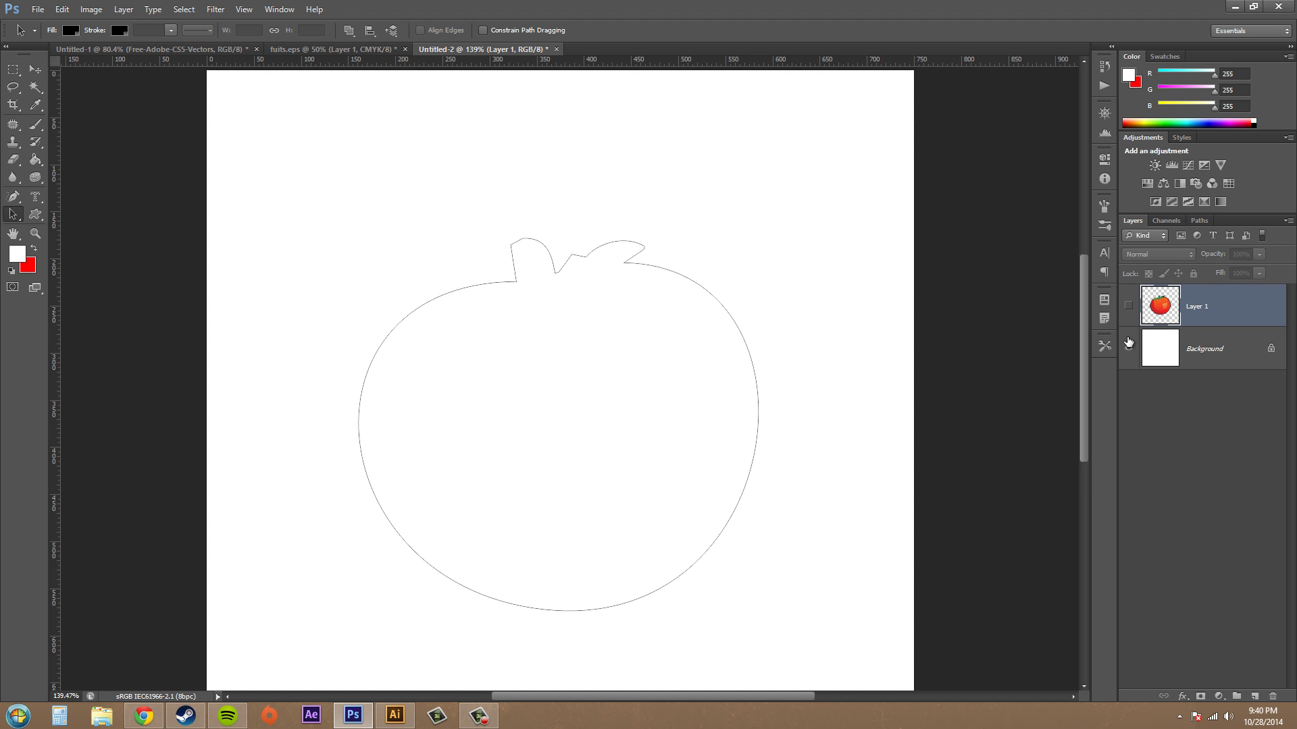
pyautogui.click(1128, 348)
pyautogui.click(1127, 349)
pyautogui.click(1128, 306)
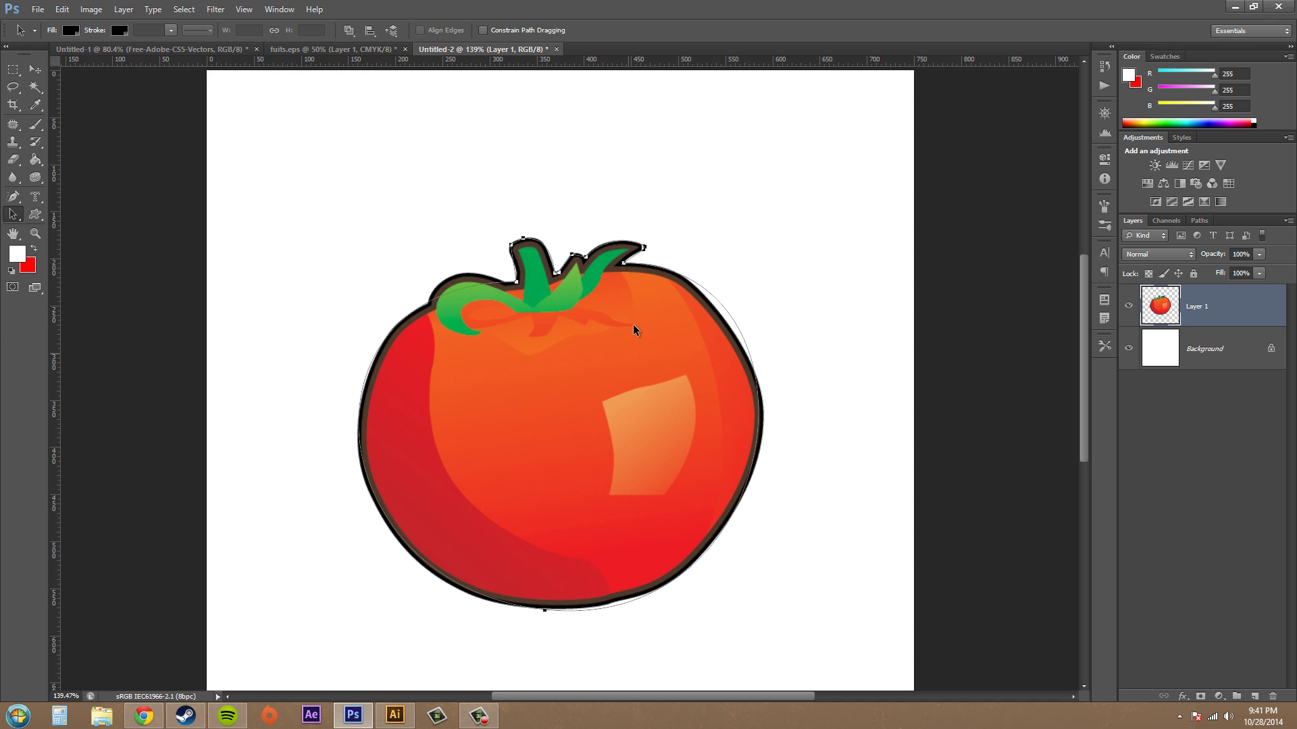
# Hide Layer 1 to inspect the 10-pixel work path, then show it again.
pyautogui.click(1128, 306)
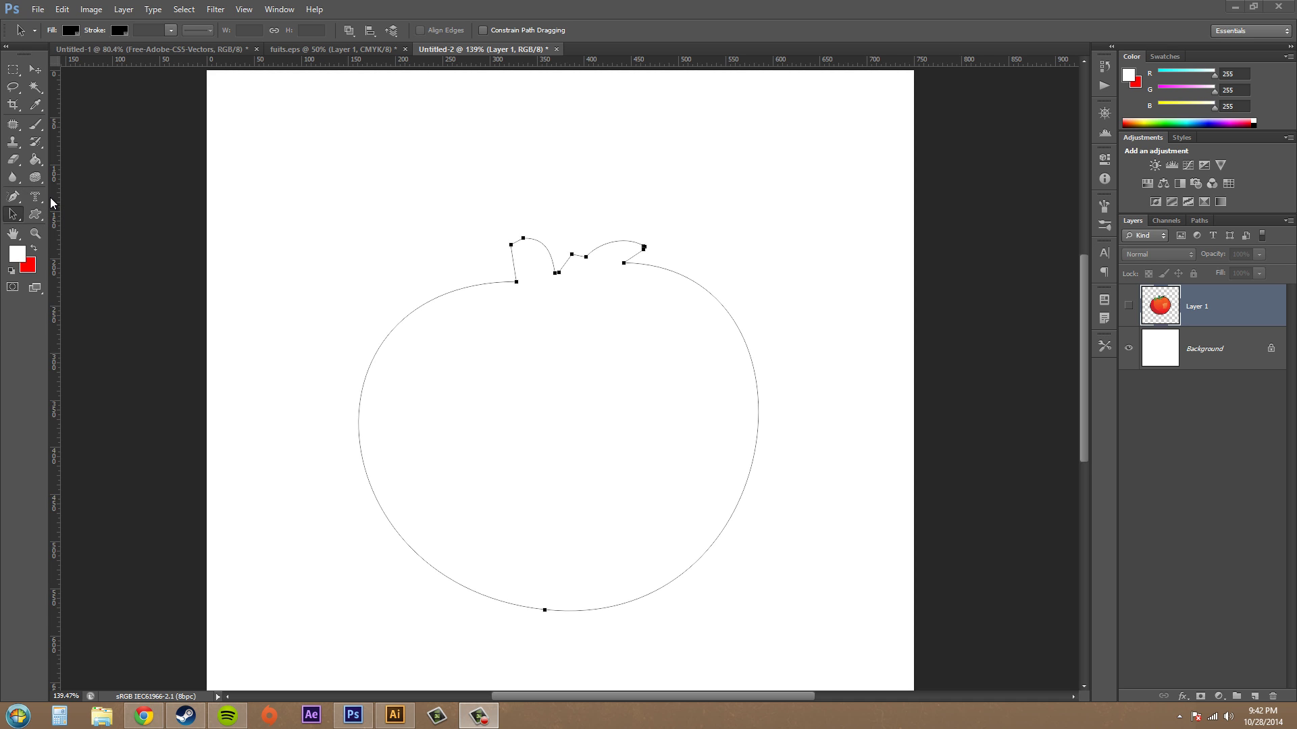
pyautogui.click(1128, 308)
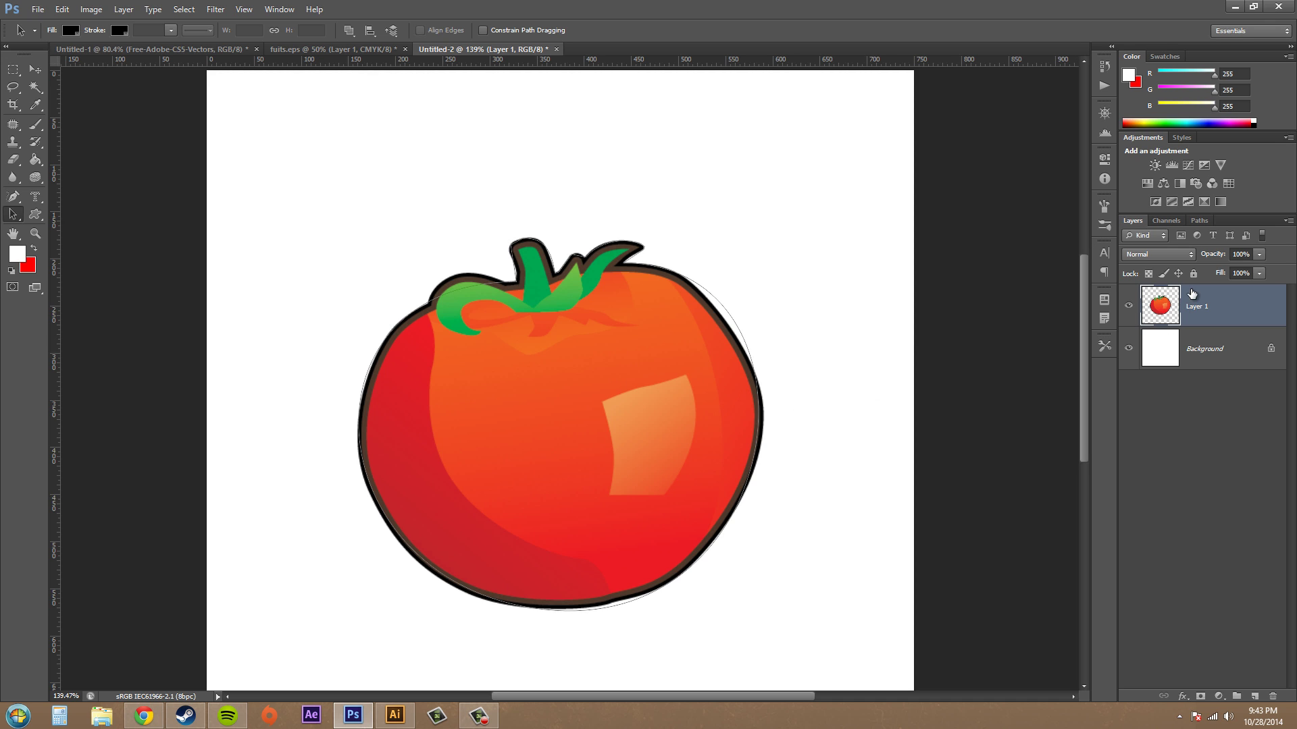
# Hide the tomato layer so only the work path outline shows.
pyautogui.click(1200, 221)
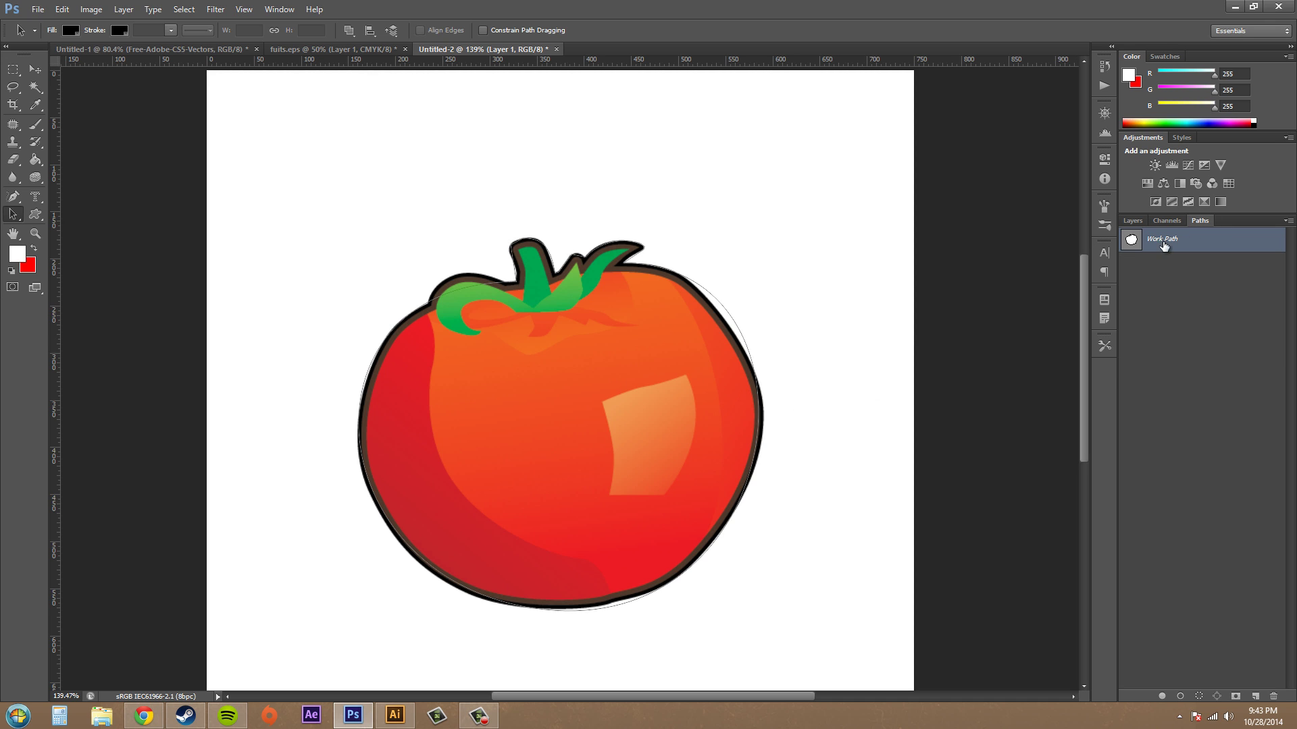
pyautogui.click(1133, 220)
pyautogui.click(1128, 305)
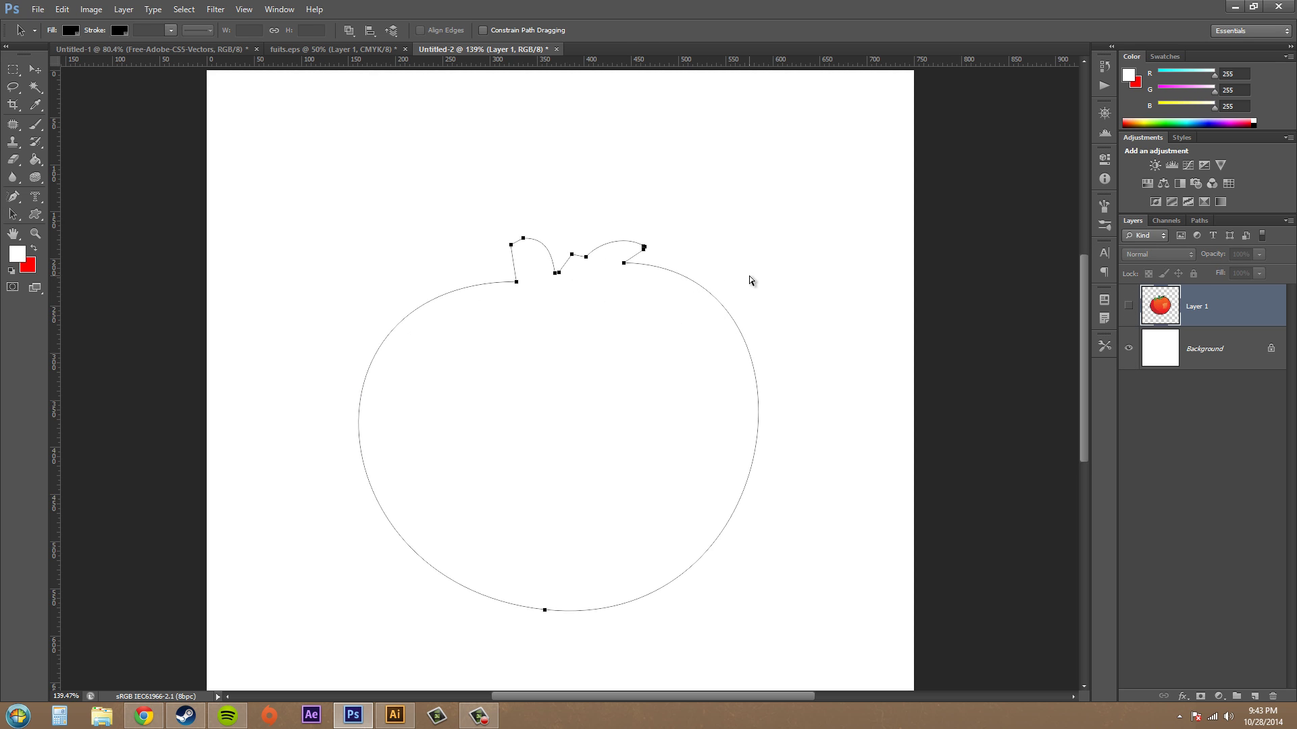
# Test scaling the path with Free Transform (Ctrl+T), then undo and cancel it.
pyautogui.hotkey('ctrl', 't')
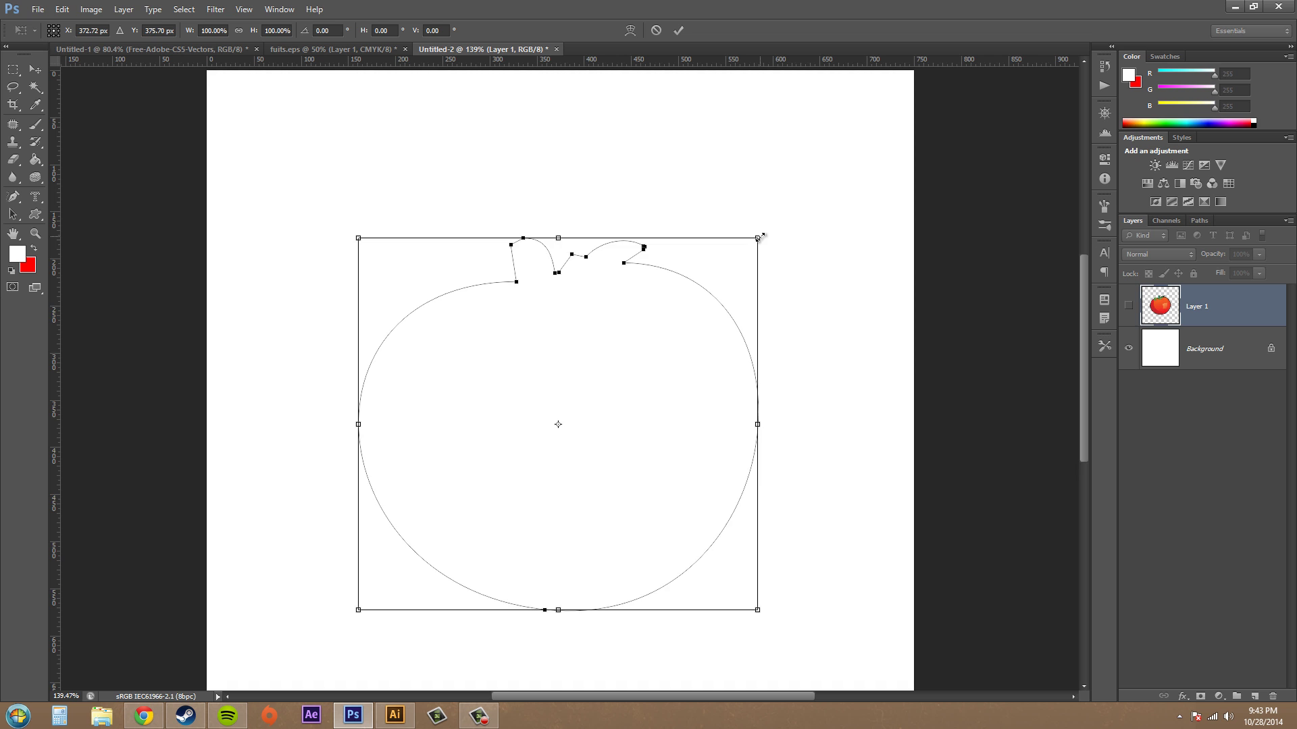
pyautogui.moveTo(759, 236); pyautogui.dragTo(777, 157)
pyautogui.hotkey('ctrl', 'z')
pyautogui.press('Escape')
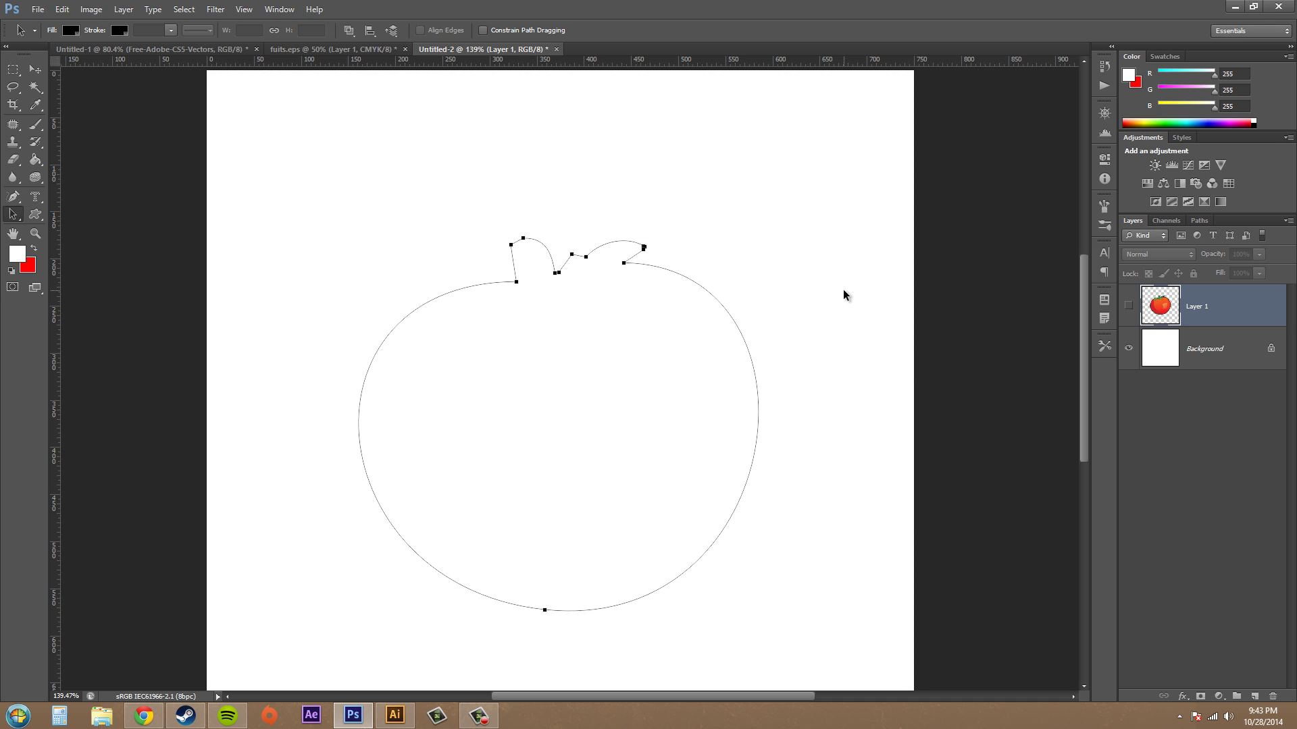